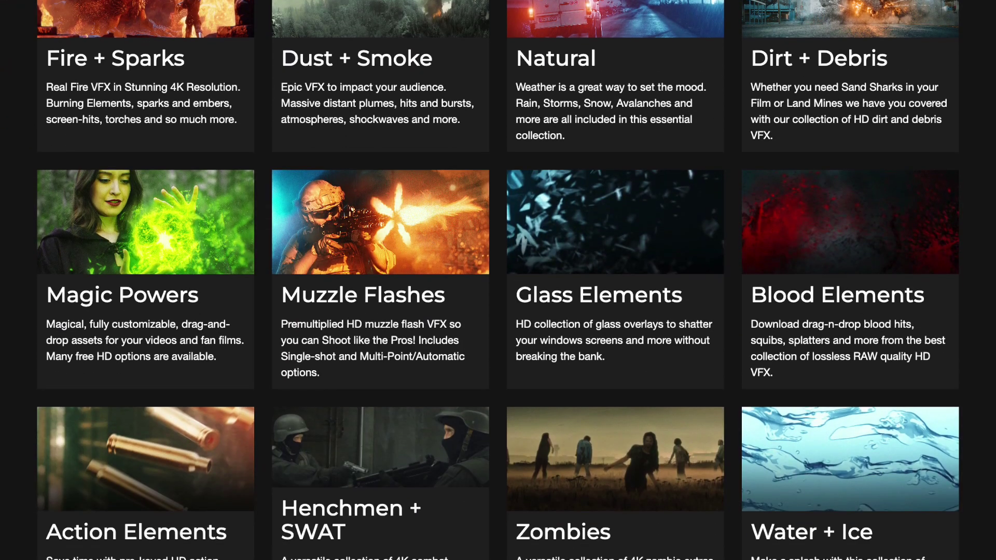
scroll(498, 280, "down", 10)
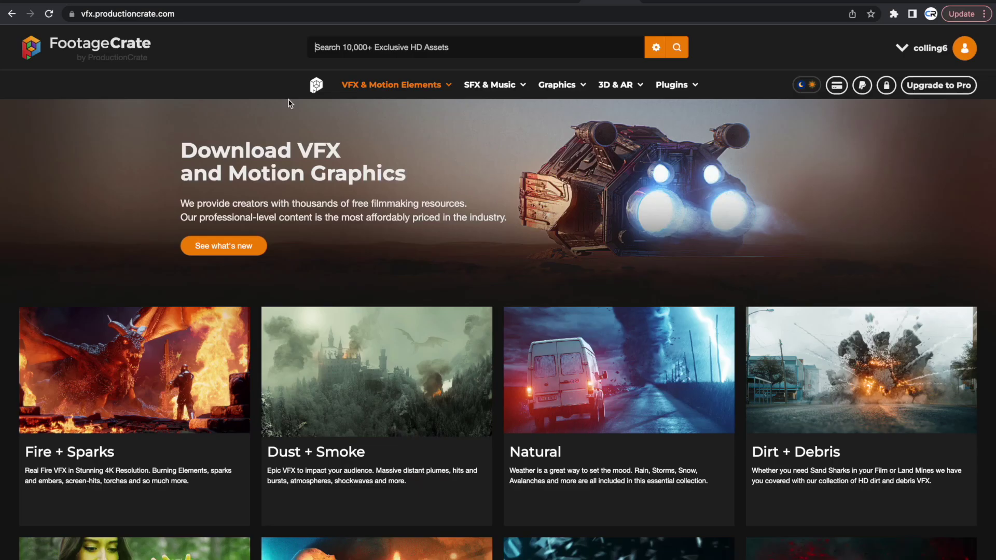
- Search FootageCrate for 'static mid' and download the Static - Mid effect in HD
left_click(330, 48)
type("static mid")
key("Return")
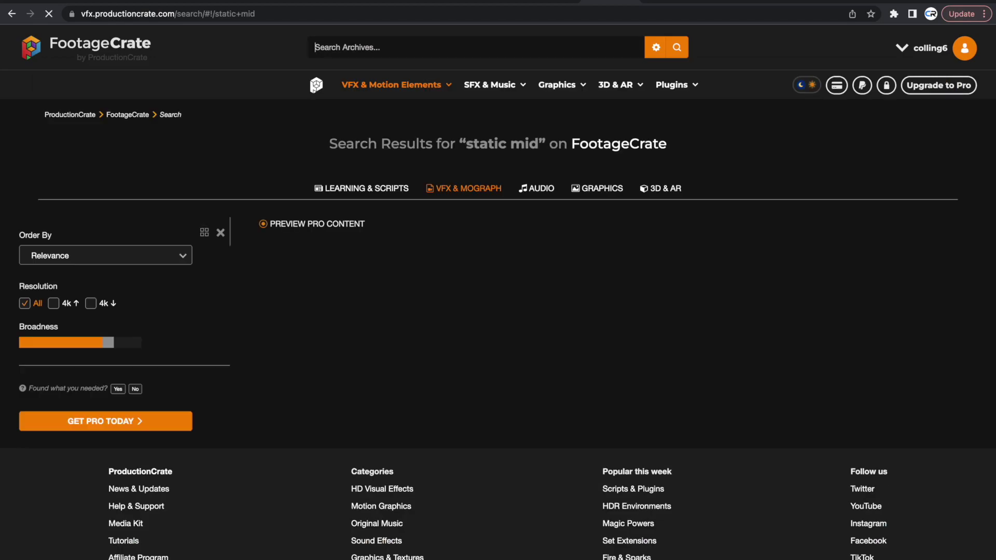
left_click(344, 281)
left_click(591, 411)
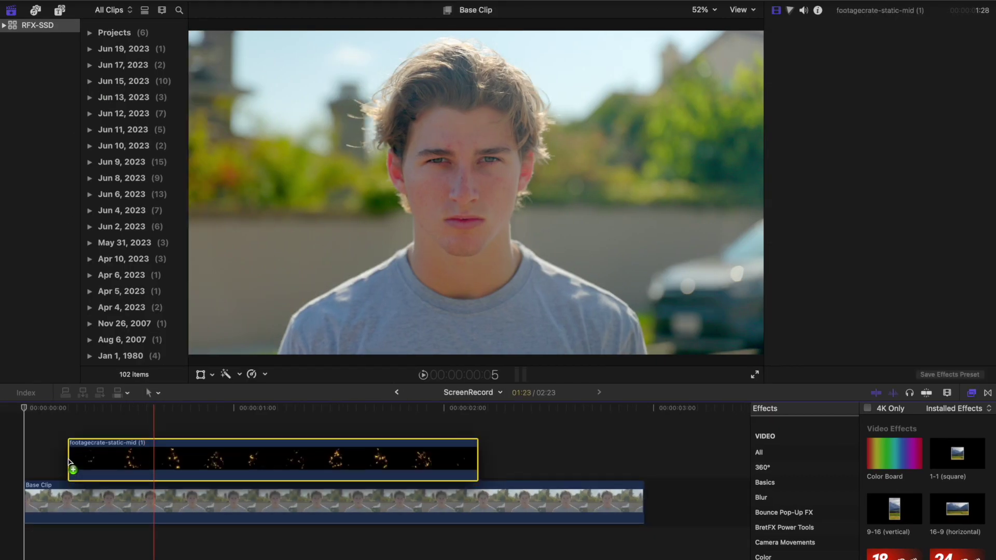
- Place the static clip at the timeline start and trim off its opening and tail pieces
left_click_drag(69, 462, 21, 456)
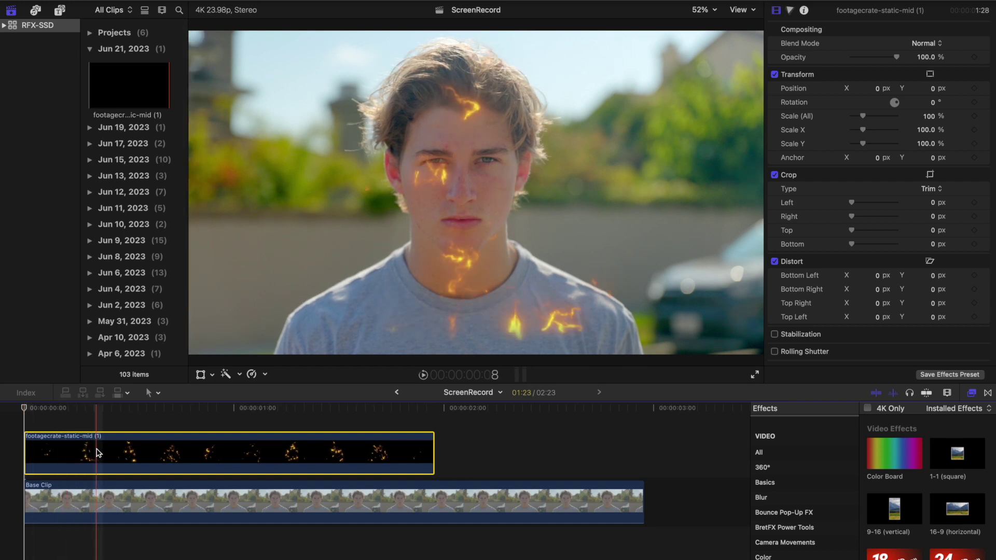
key("Delete")
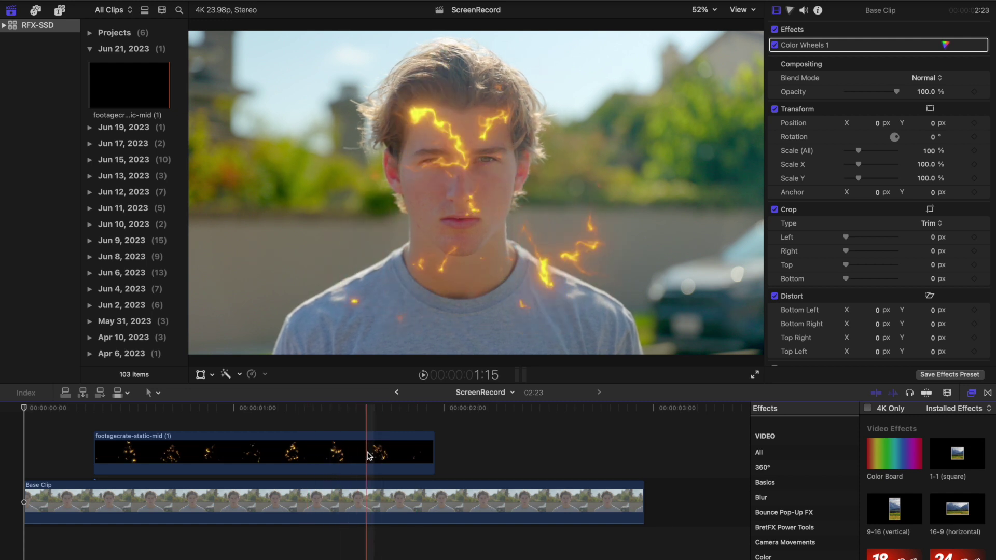
key("super+b")
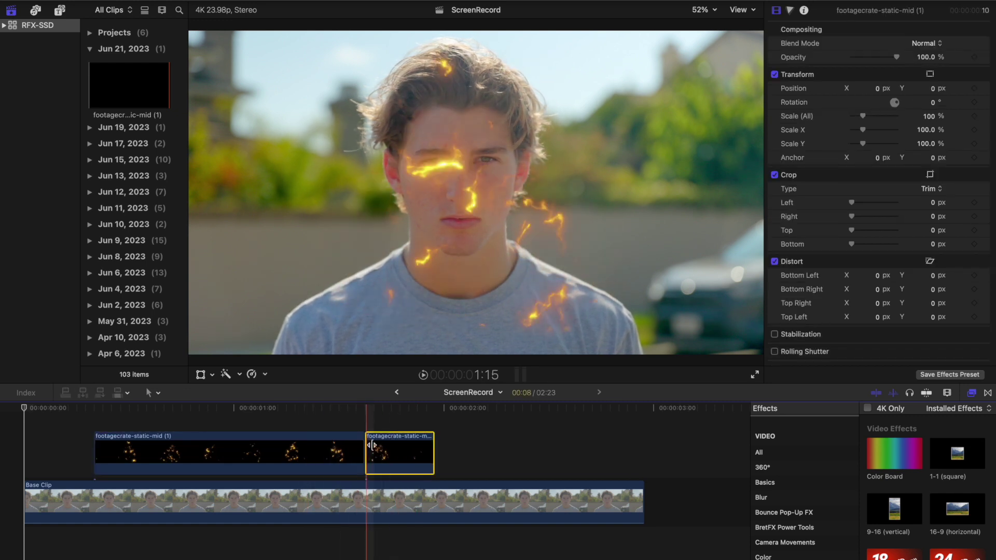
key("Delete")
- Add copies after the original, trim the last to the close-up's end, and select all three
left_click_drag(283, 453, 560, 406)
scroll(414, 453, "right", 3)
key("alt+]")
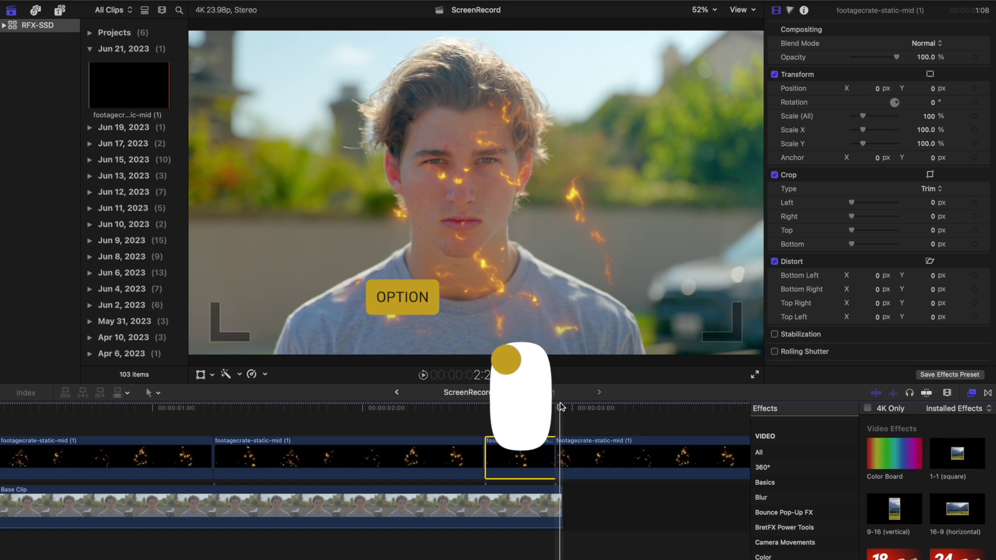
left_click(563, 456)
scroll(363, 456, "left", 3)
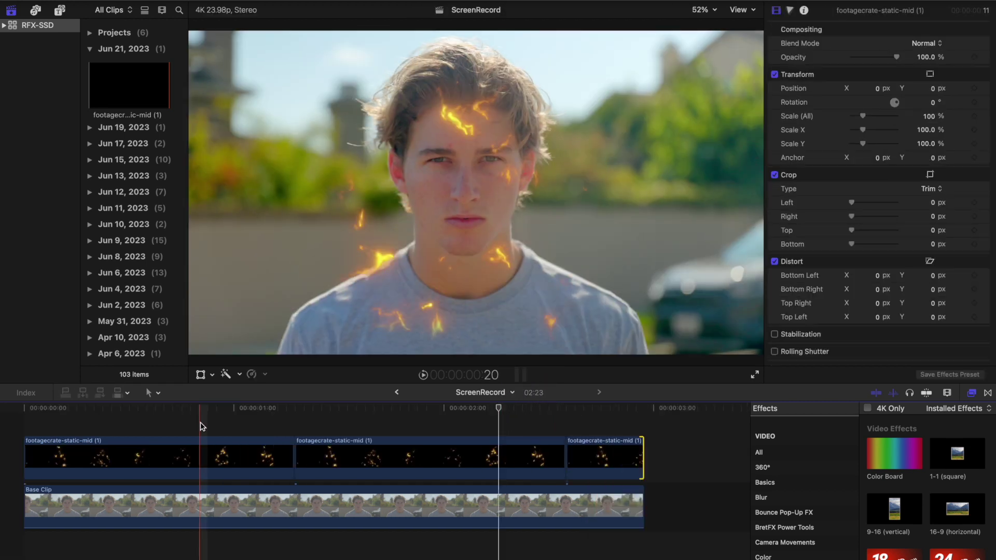
left_click_drag(200, 422, 611, 467)
right_click(609, 466)
- Combine the fire clips into a compound clip named 'Lightning' with Screen blend mode
left_click(643, 343)
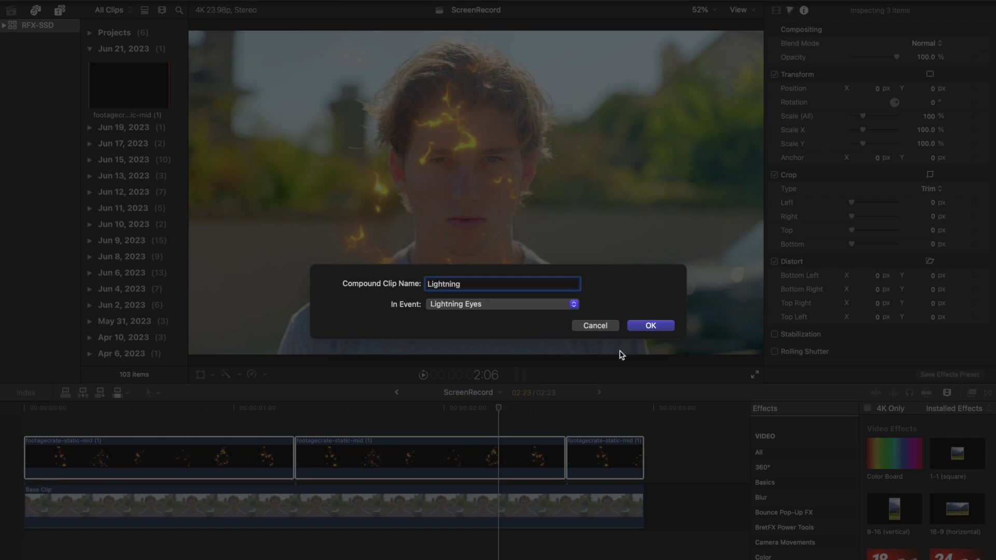
type("Lightning")
left_click(659, 325)
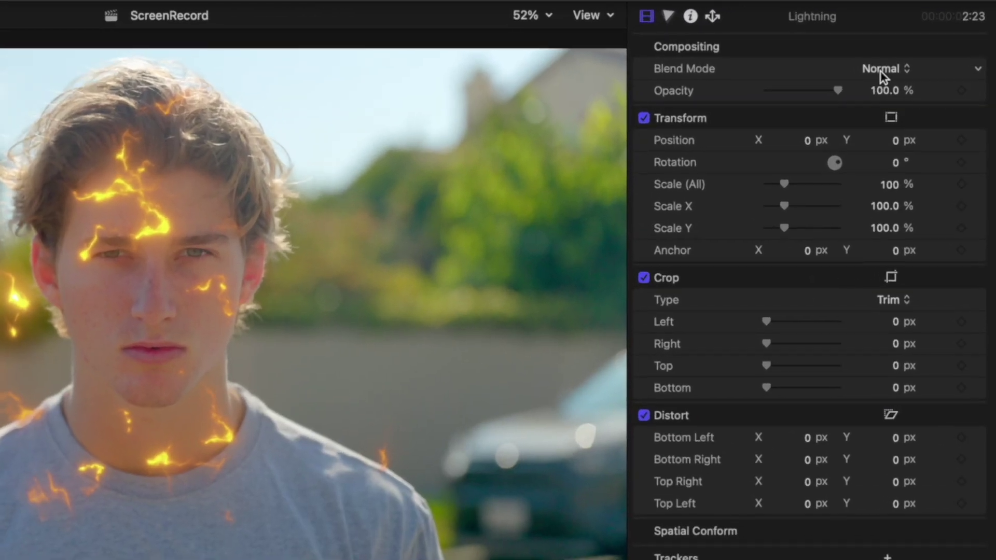
left_click(924, 43)
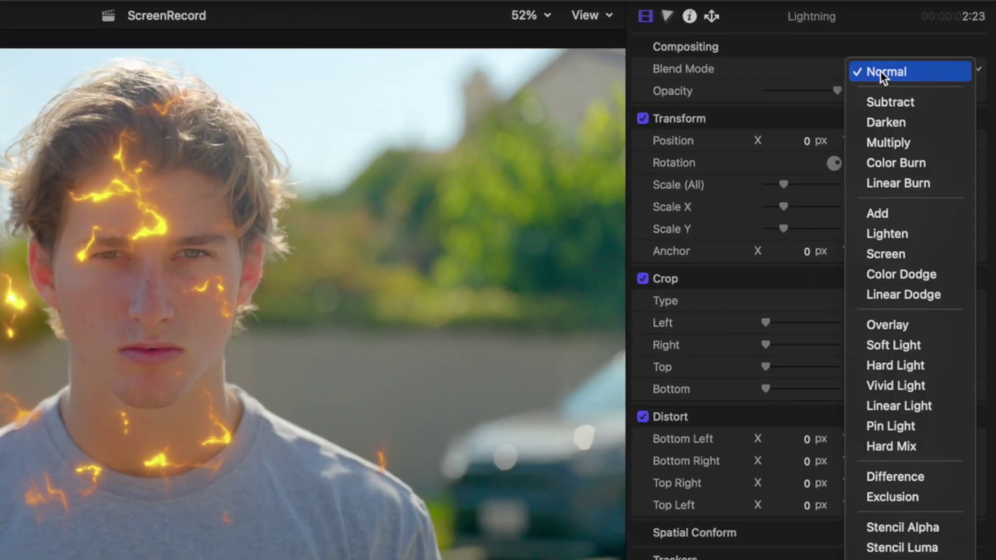
left_click(885, 254)
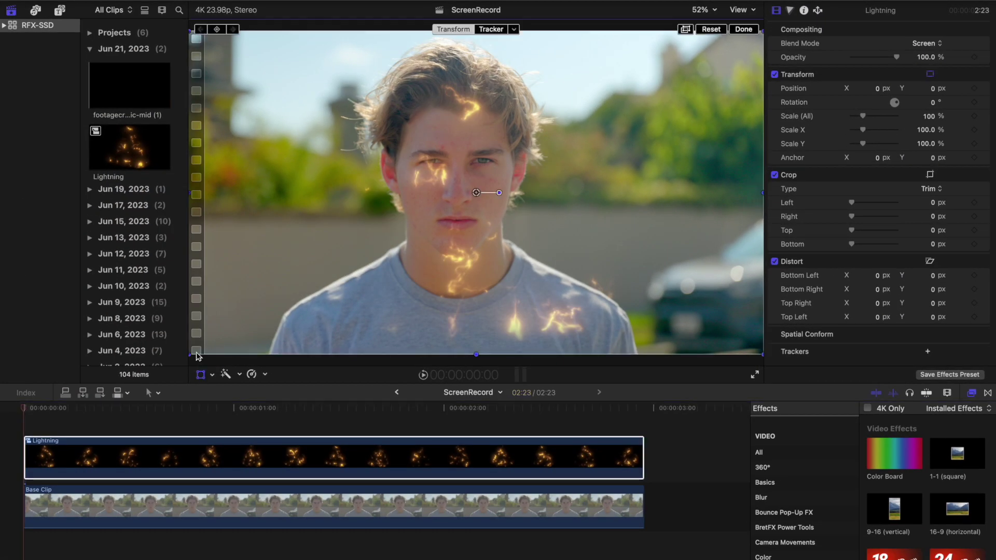
- Shrink Lightning to about 9.58% over the eye, set hue to 159°, and apply Glow
left_click_drag(197, 354, 490, 167)
left_click(702, 9)
left_click(713, 104)
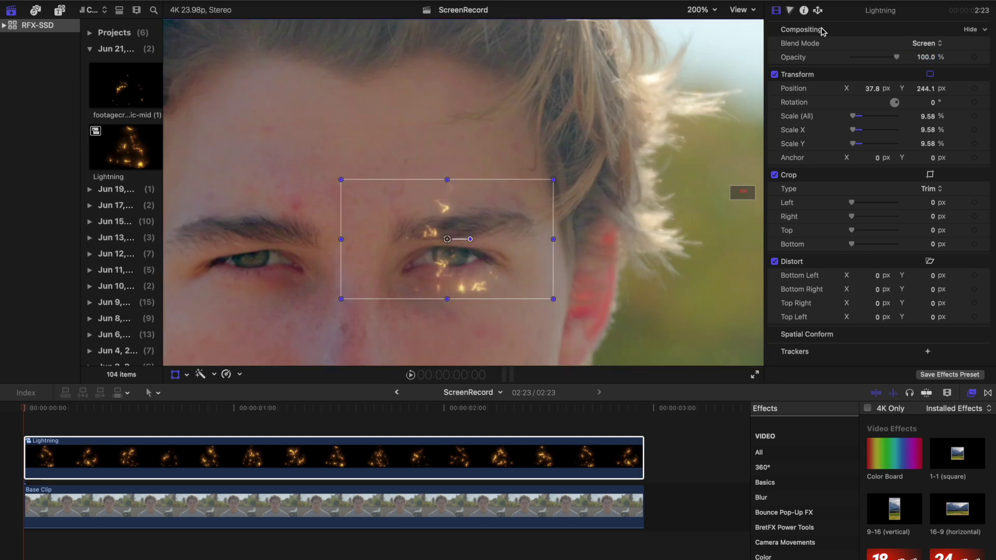
scroll(823, 31, "up", 5)
left_click_drag(924, 278, 941, 272)
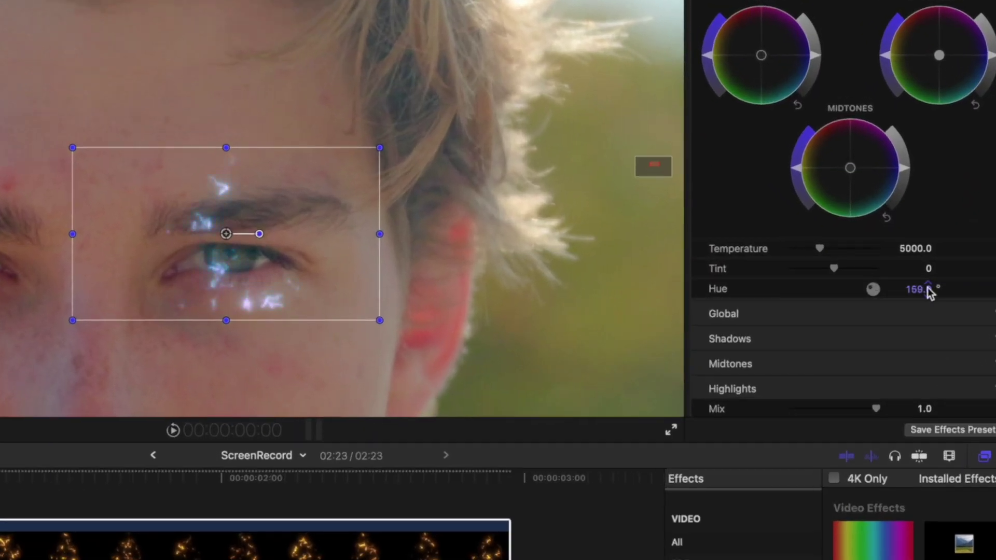
left_click_drag(872, 540, 440, 559)
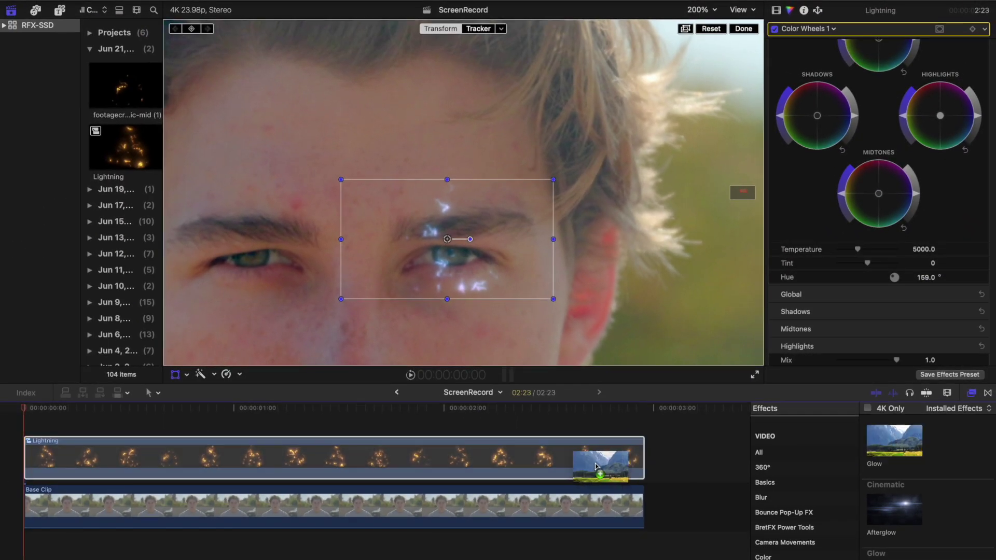
left_click_drag(537, 456, 540, 456)
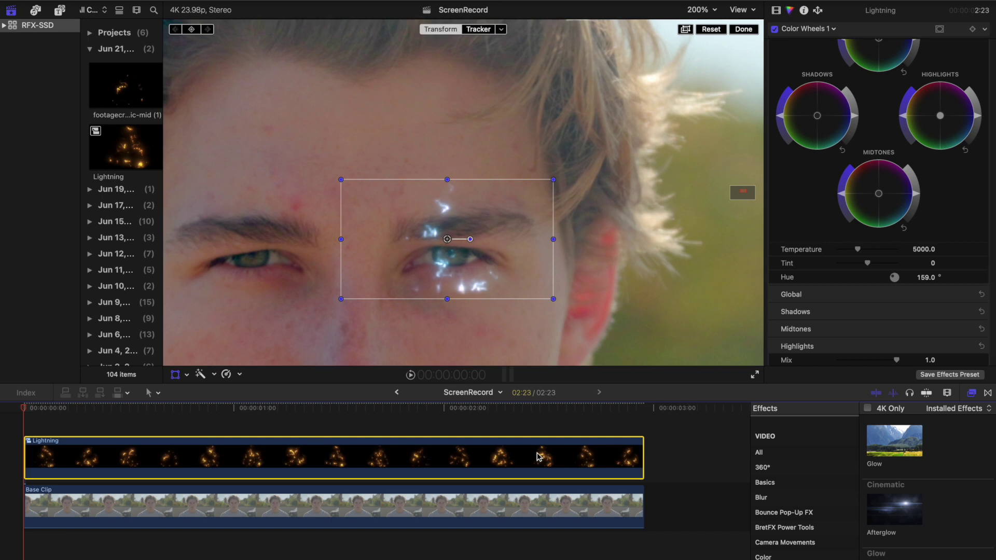
key("shift+z")
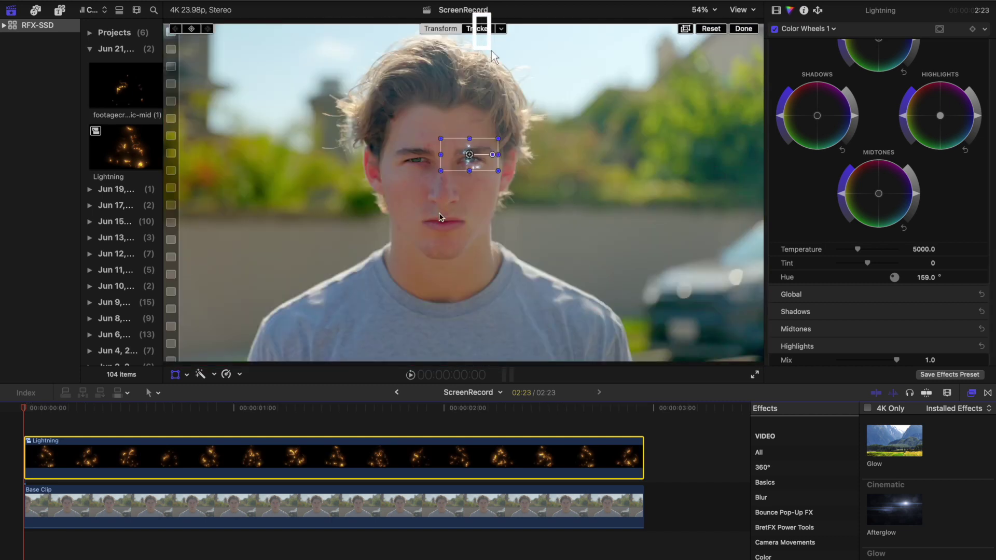
- Add an object tracker over the eyes and analyze the Base Clip so Lightning follows the eye
left_click(481, 30)
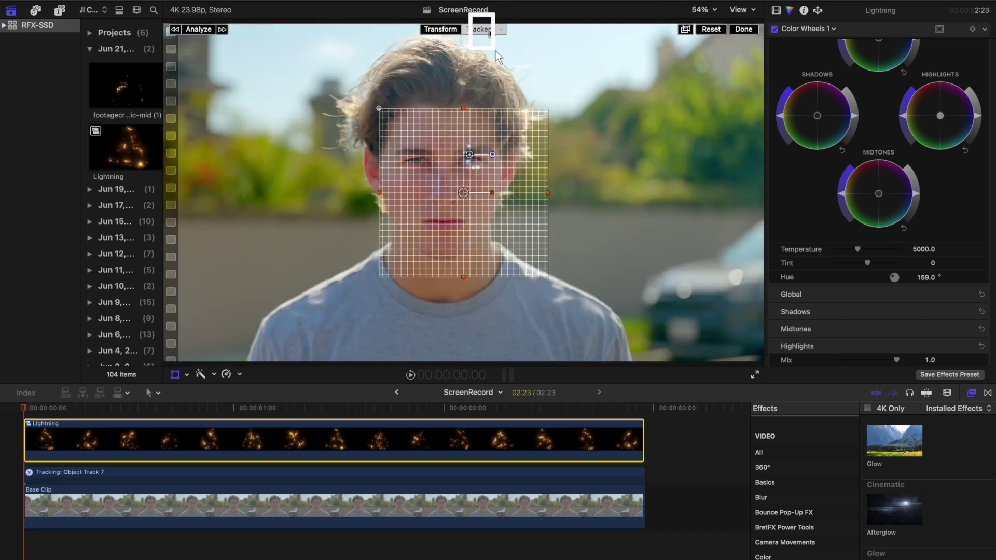
left_click_drag(469, 197, 480, 174)
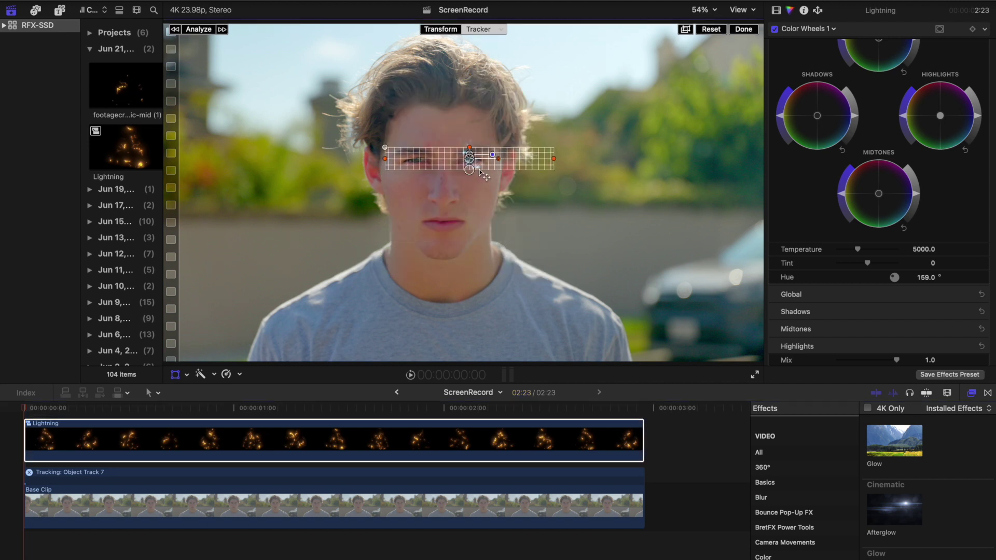
left_click(717, 10)
left_click(715, 106)
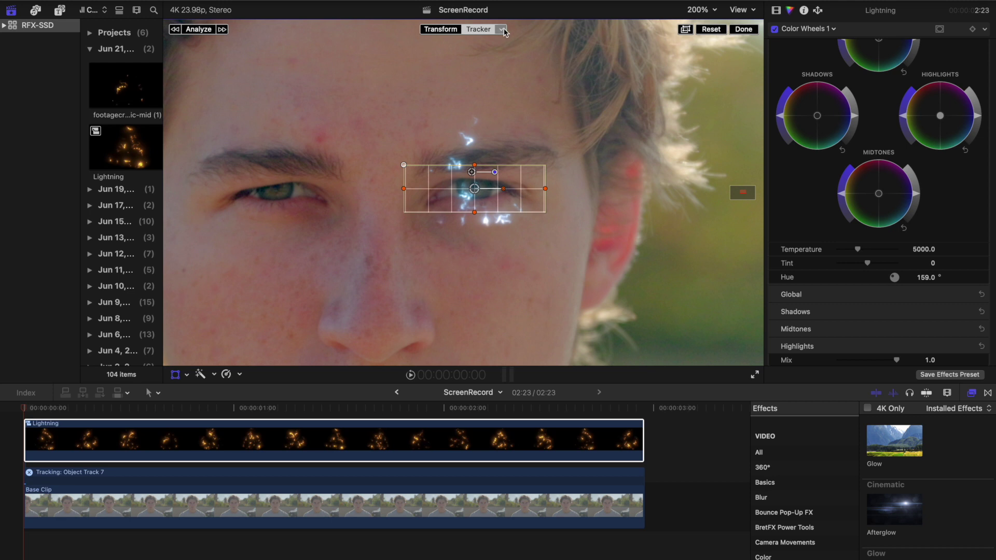
left_click(501, 29)
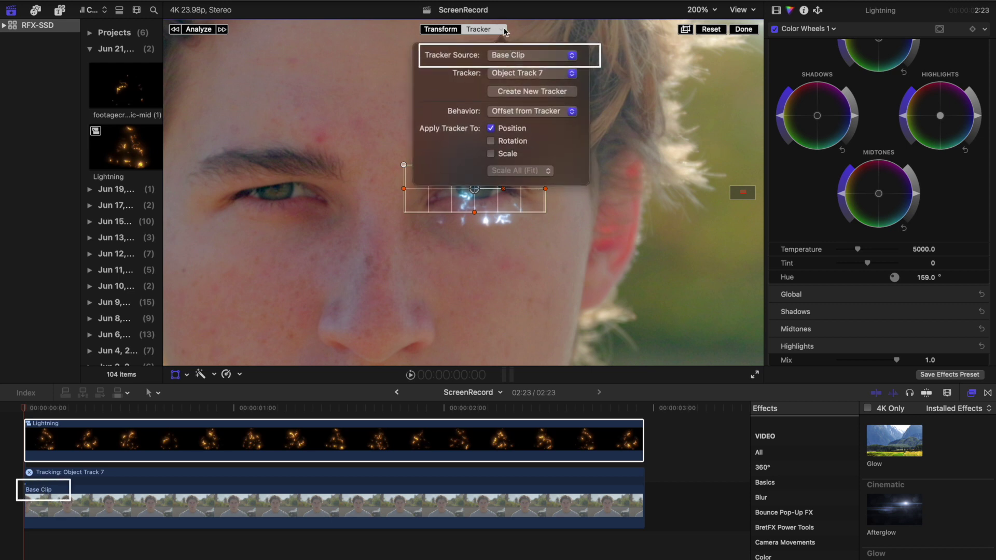
left_click(241, 46)
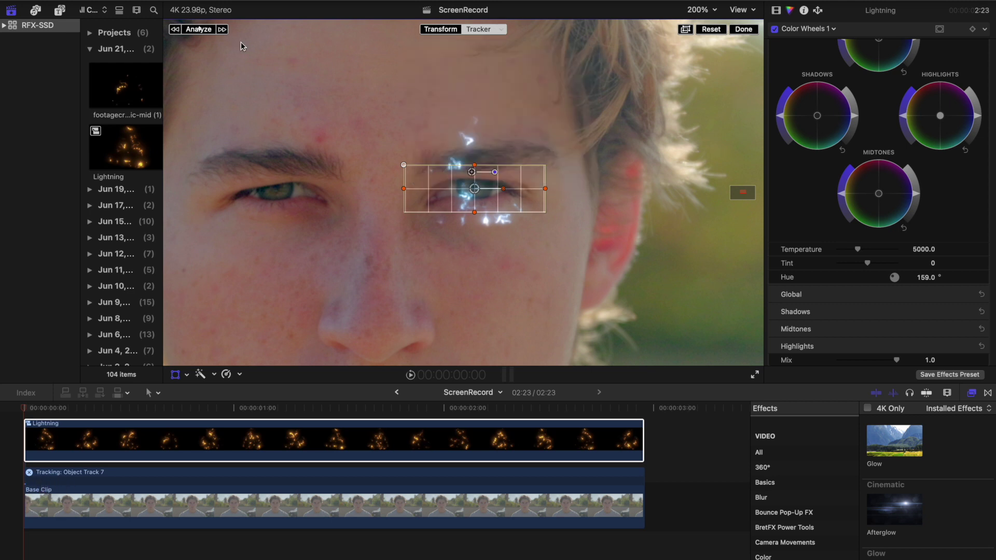
left_click(200, 29)
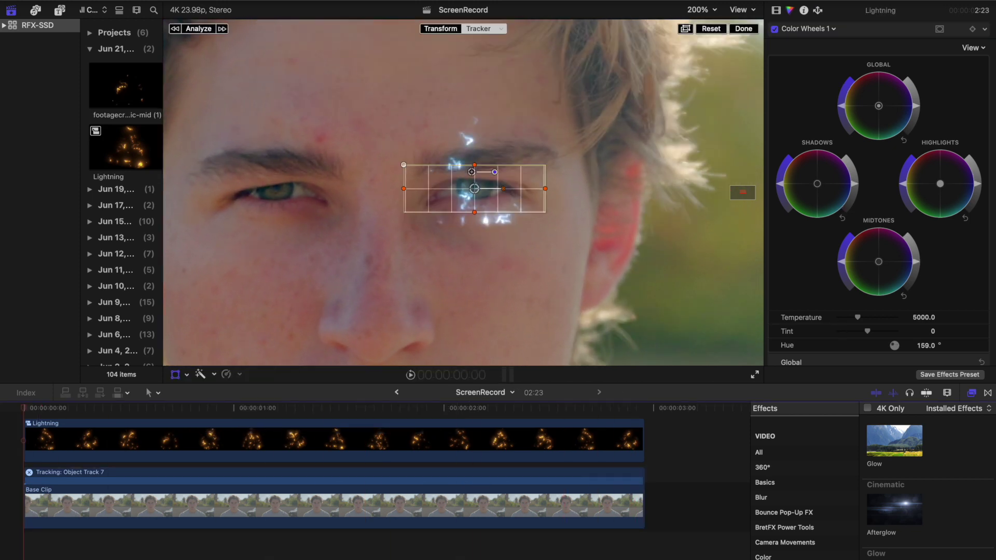
- Apply Draw Mask to Lightning, outline the iris at 400% view, and play back the result
scroll(885, 435, "down", 10)
left_click_drag(658, 444, 395, 443)
left_click(701, 10)
left_click(712, 116)
left_click(456, 203)
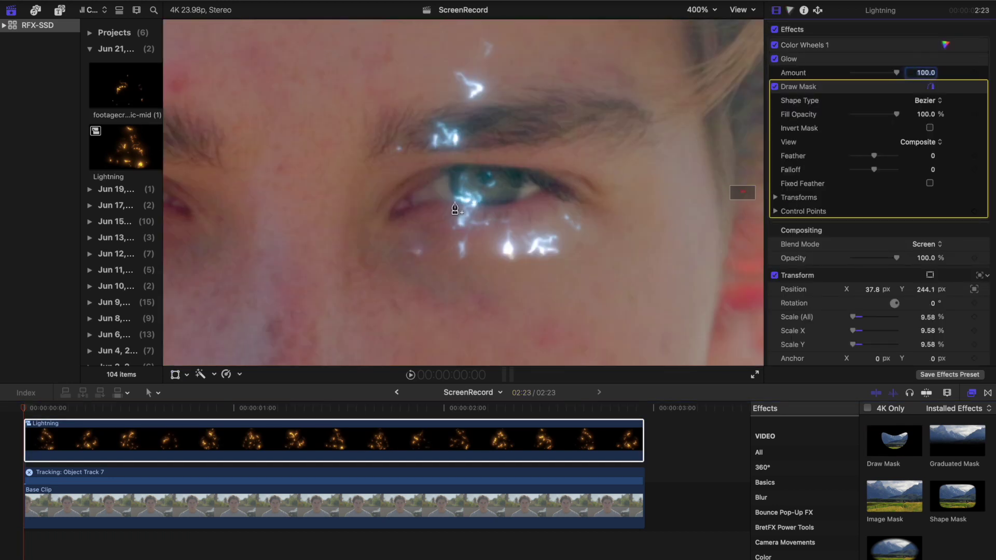
left_click(482, 205)
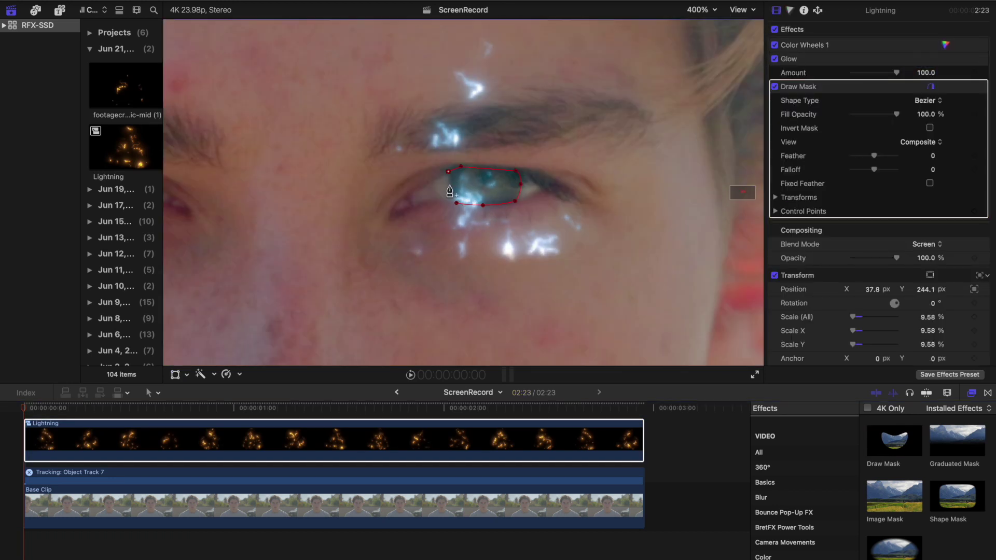
left_click(455, 204)
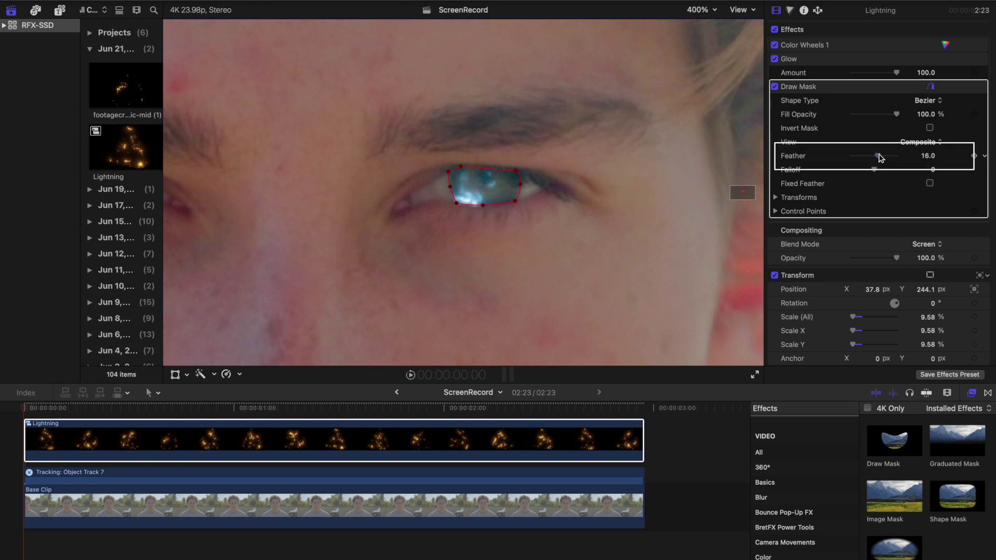
key("shift+z")
key("space")
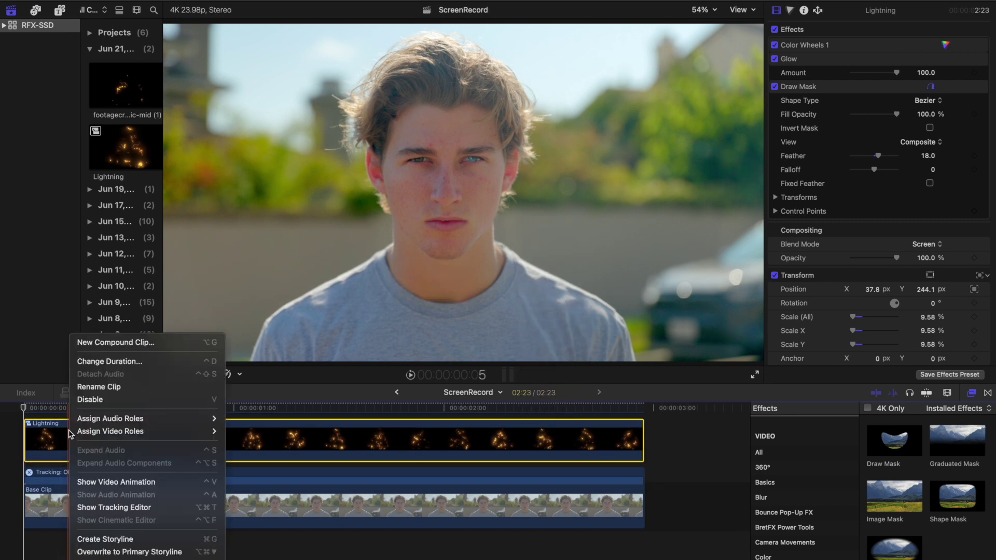
- Make the lightning a compound clip named 'Glow' and apply Gaussian blur to it
left_click(120, 342)
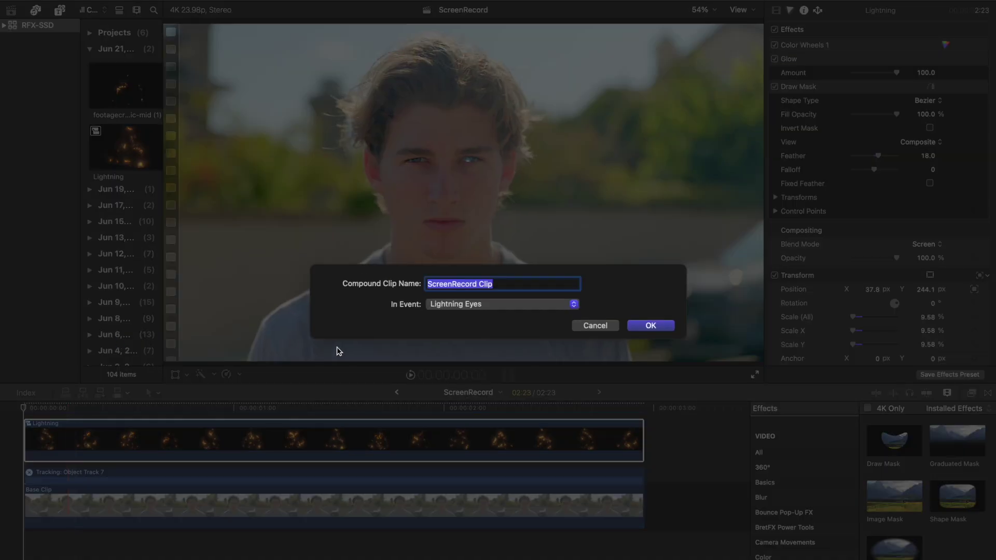
left_click(650, 325)
left_click_drag(894, 441, 548, 447)
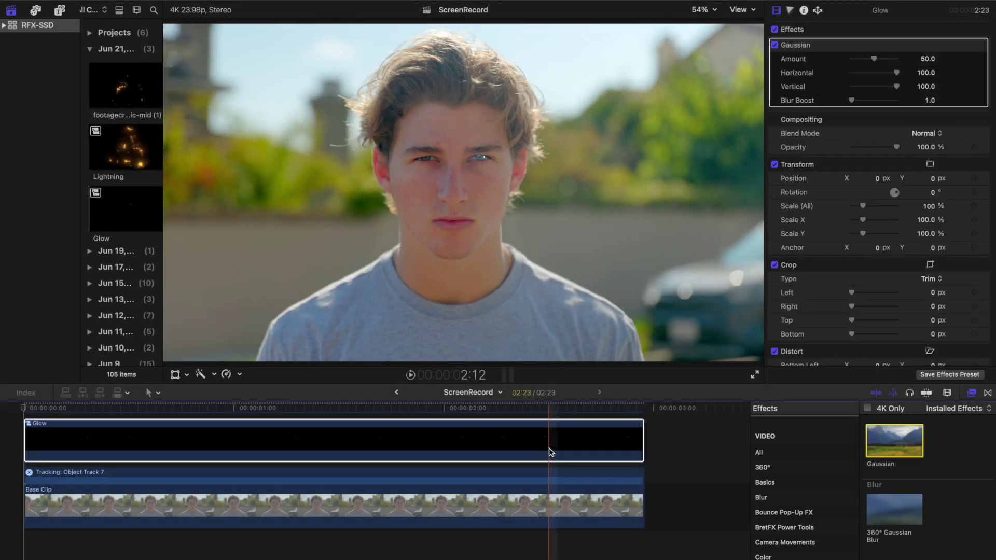
- At 200% view, push the Glow clip's highlights toward blue in Color Wheels
left_click(721, 11)
left_click(718, 107)
left_click(791, 11)
key("space")
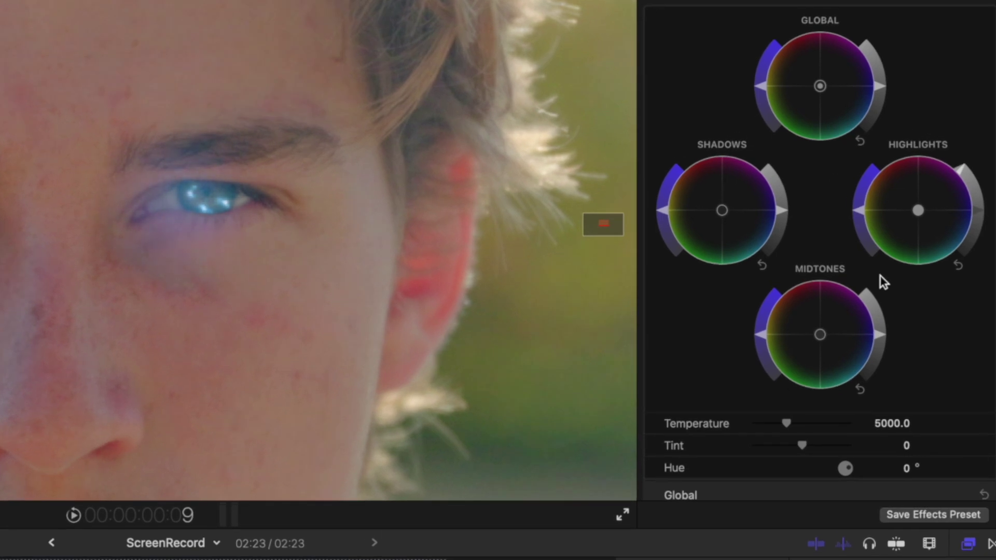
left_click_drag(917, 213, 977, 239)
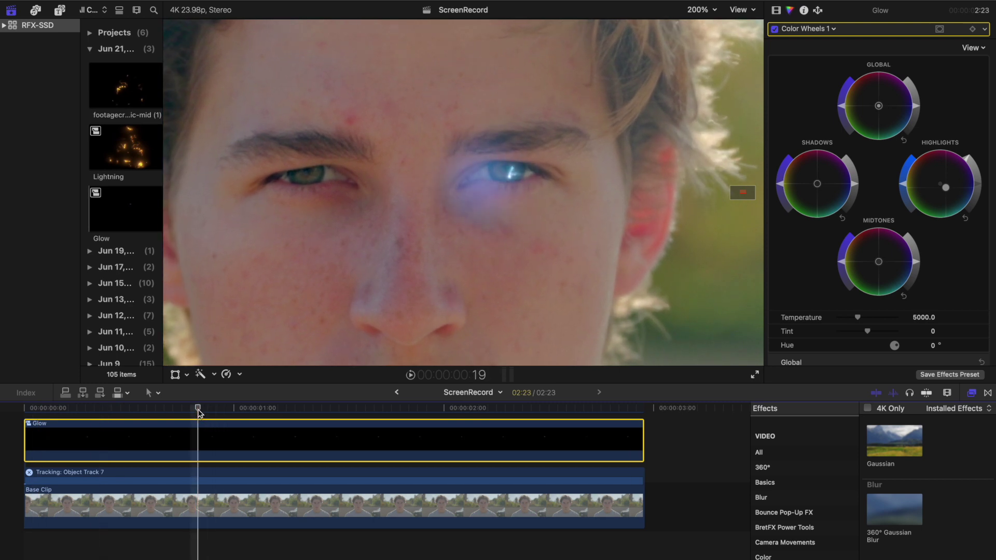
left_click(775, 10)
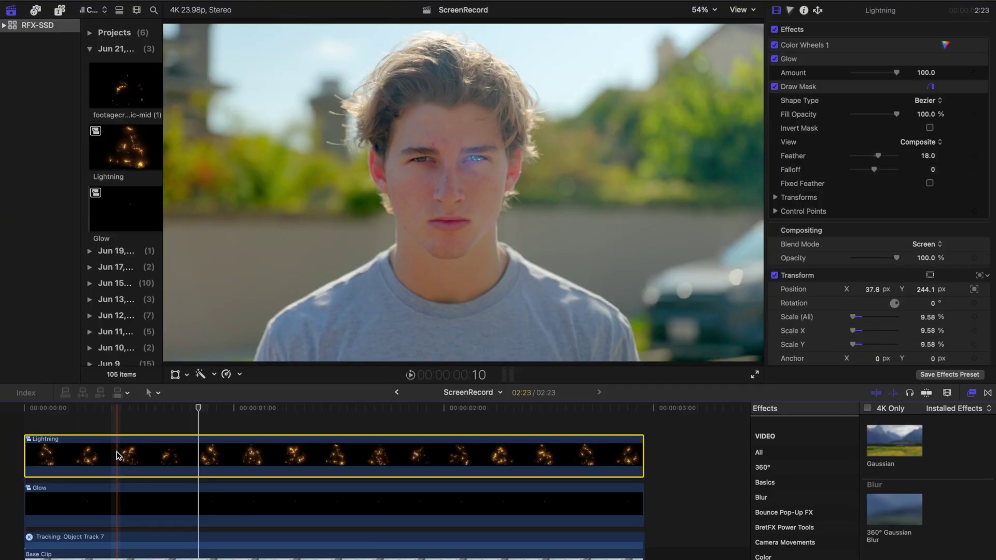
- Duplicate Lightning above the original and move the copy onto the other eye, rotated about 180°
left_click_drag(117, 456, 120, 428)
left_click(115, 409)
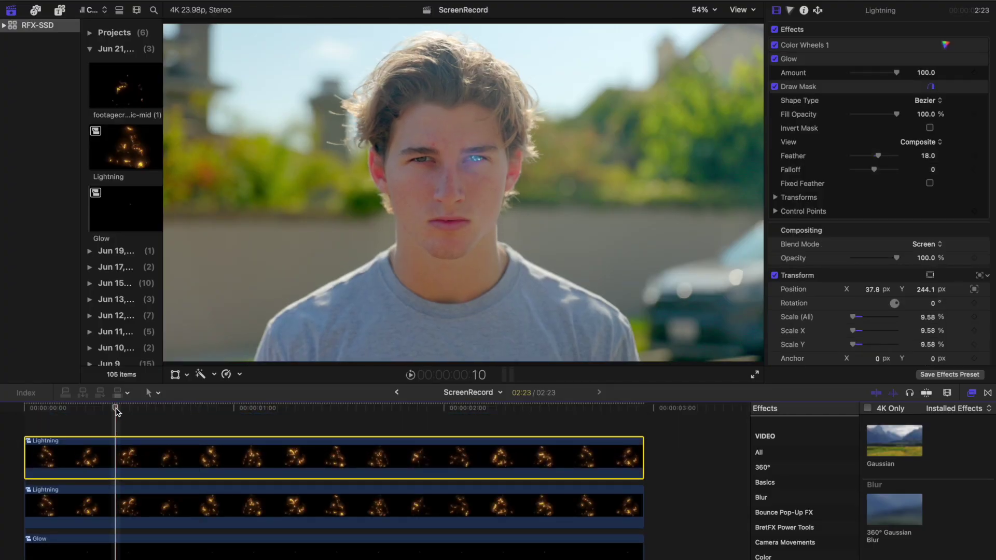
left_click(174, 375)
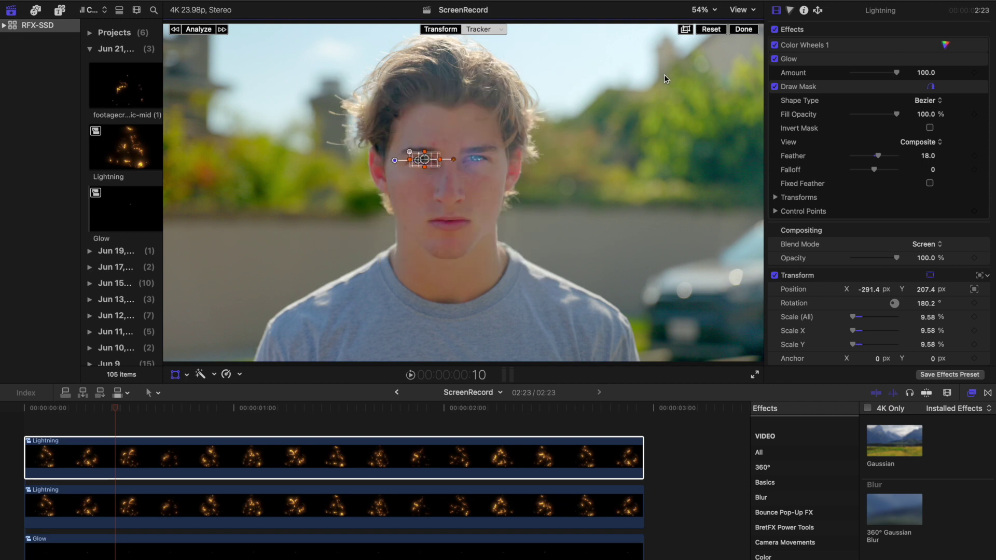
left_click(703, 10)
left_click(710, 84)
- Track the copy to the other eye in the Base Clip and refit its mask at 400% view
left_click(501, 30)
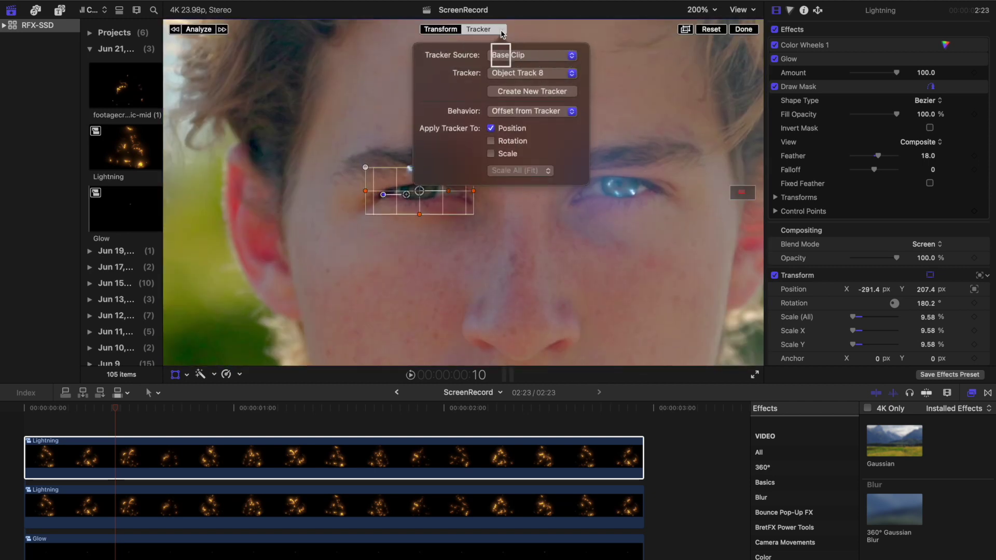
left_click(199, 29)
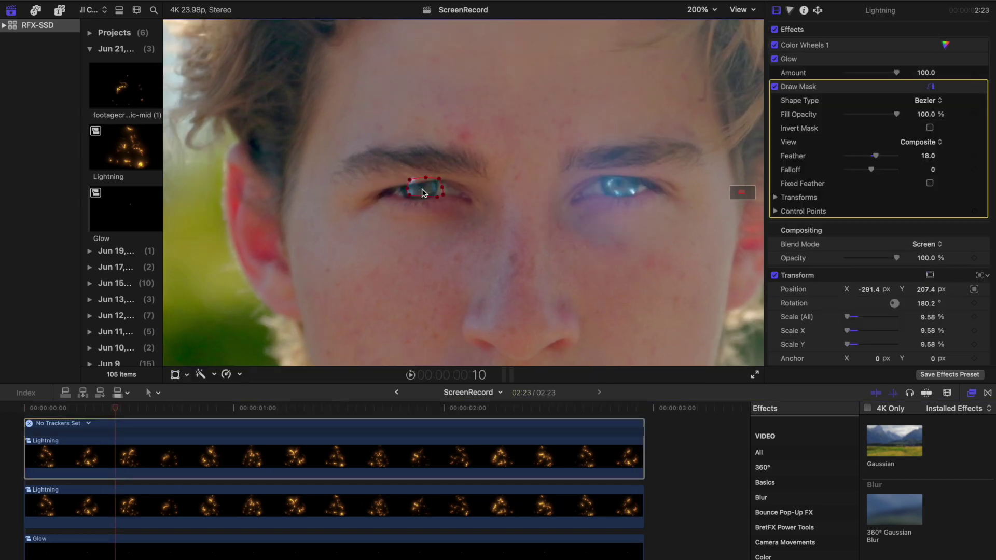
key("super+equal")
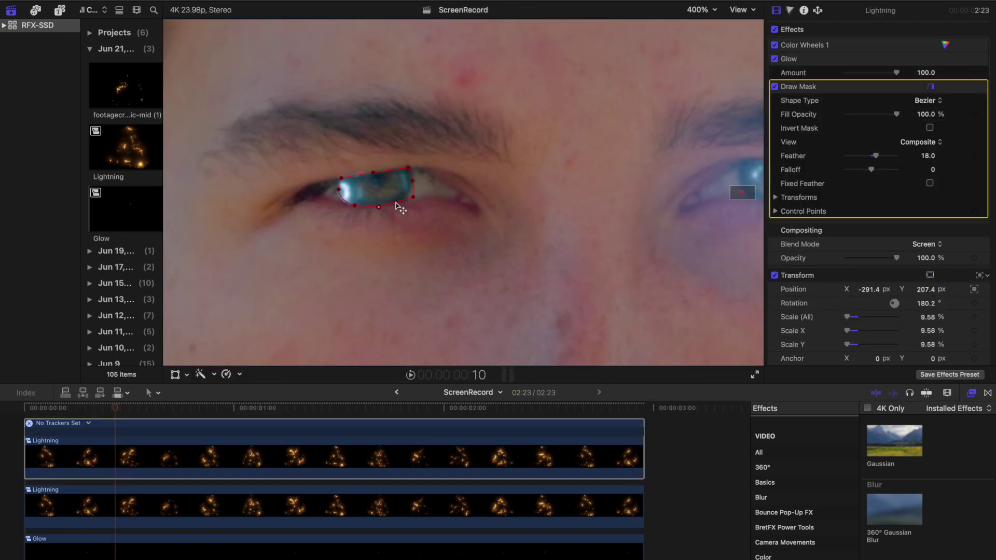
key("shift+z")
left_click(220, 469)
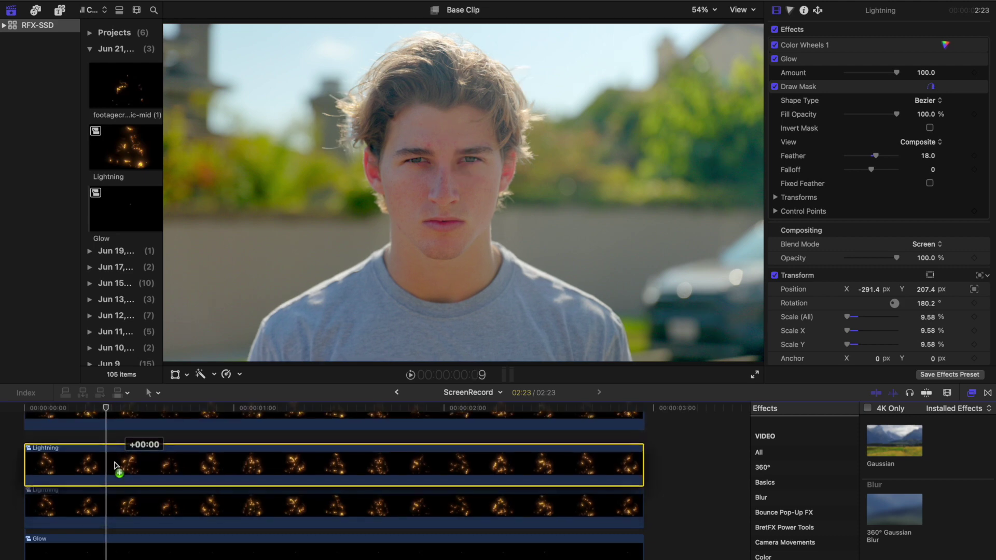
right_click(115, 460)
- Make a 'Glow2' compound clip from the copy and paste Glow's blur and blue colour effects onto it
left_click(151, 342)
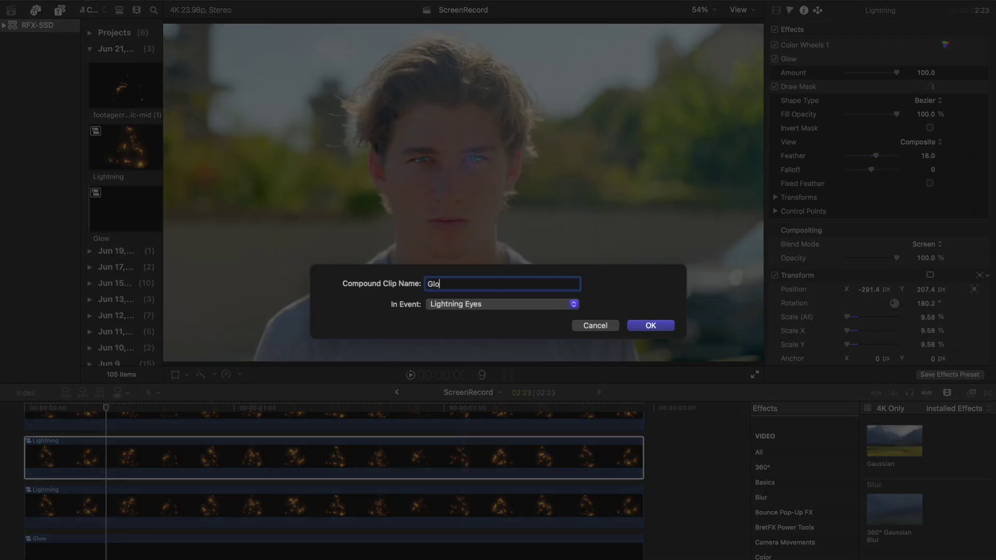
left_click(650, 325)
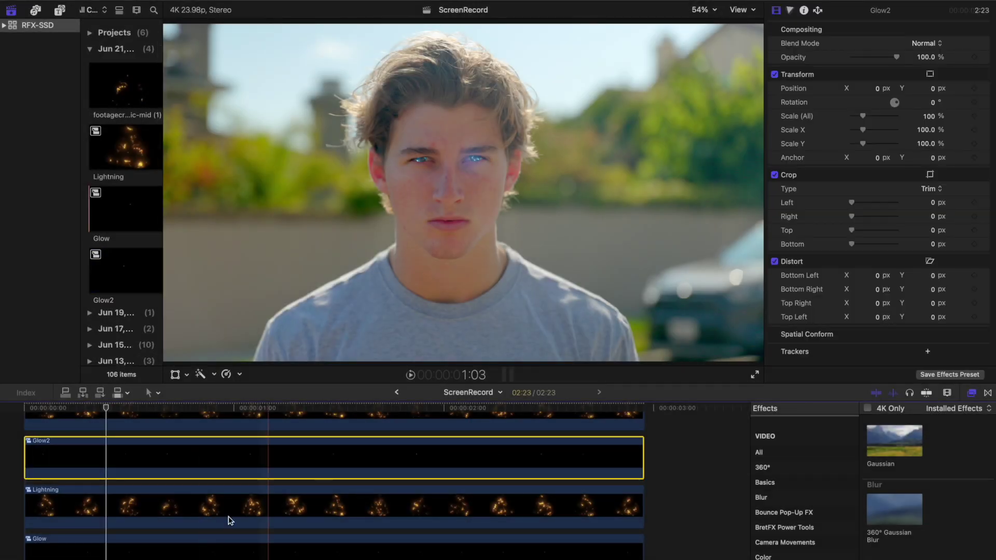
left_click(114, 555)
key("super+c")
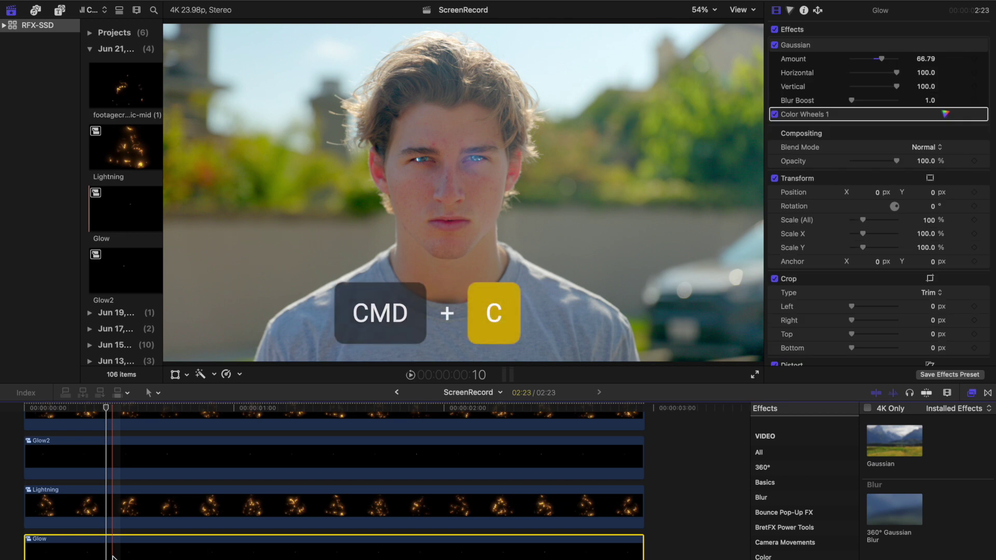
left_click(105, 468)
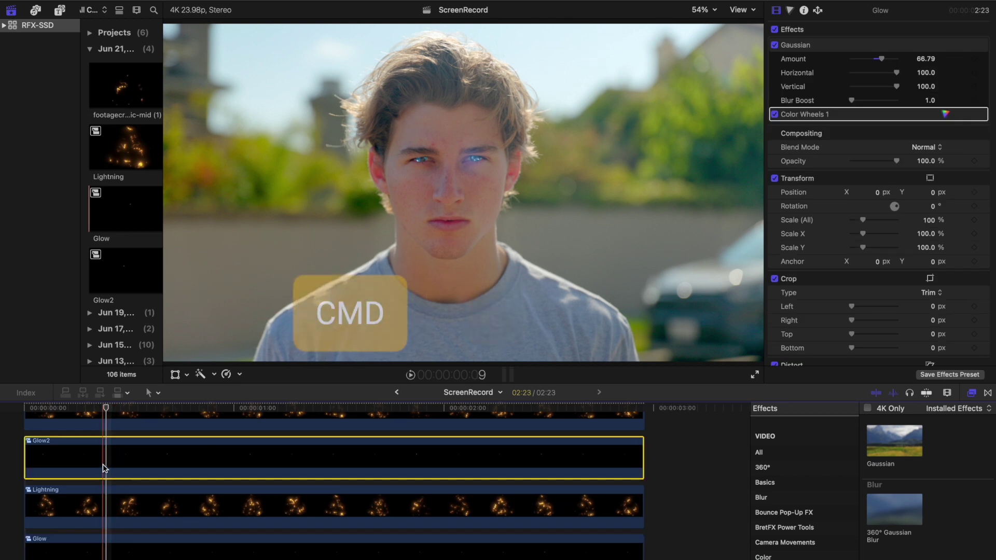
key("super+alt+v")
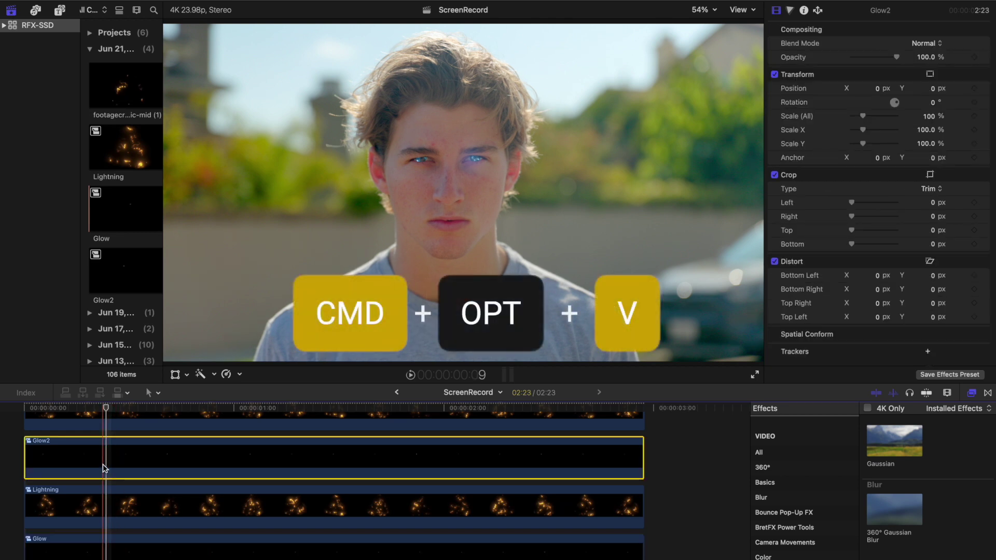
left_click(9, 428)
key("space")
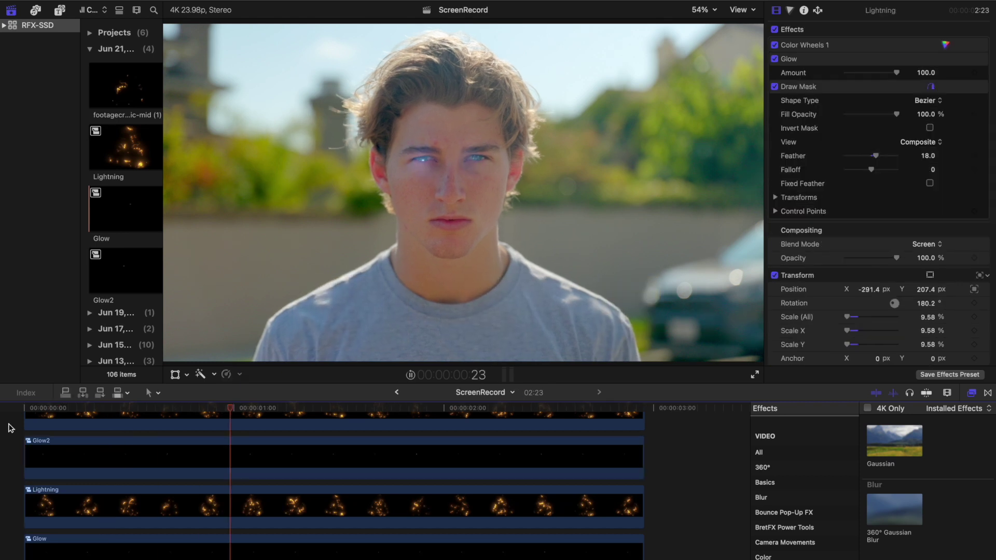